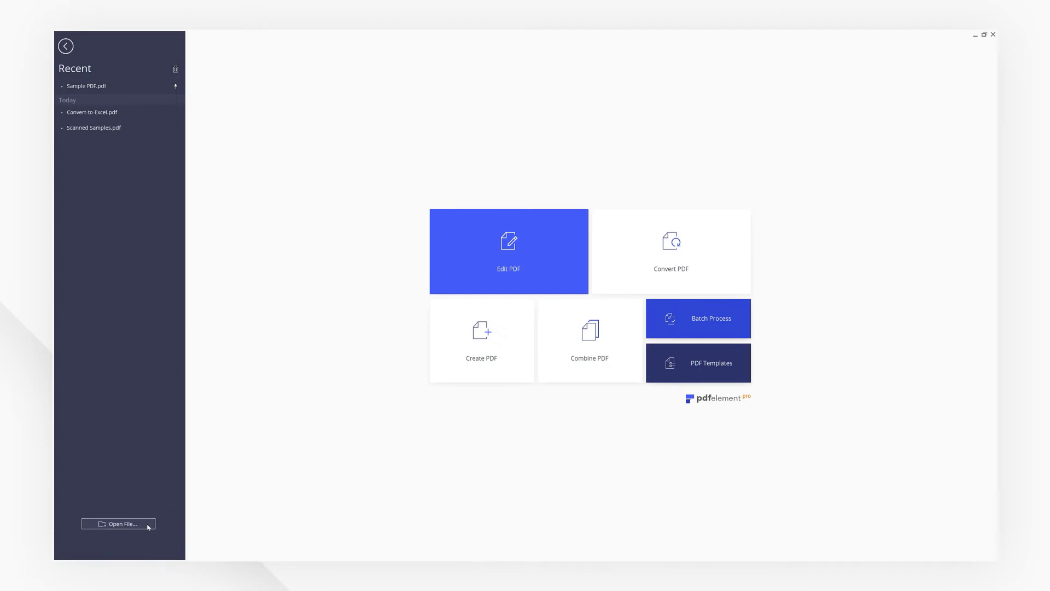
Open Convert-to-Excel.pdf, the standard normal cumulative probability table
{"action": "left_click", "coordinate": [374, 201]}
{"action": "left_click", "coordinate": [614, 393]}
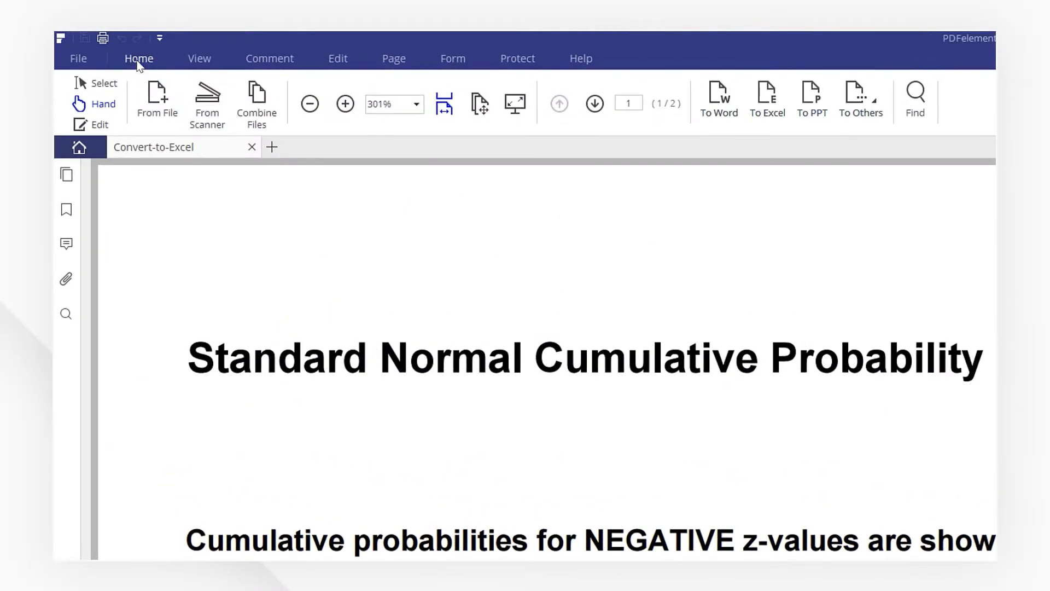
Start exporting the PDF to an .xlsx workbook and review its Excel conversion settings
{"action": "left_click", "coordinate": [772, 102]}
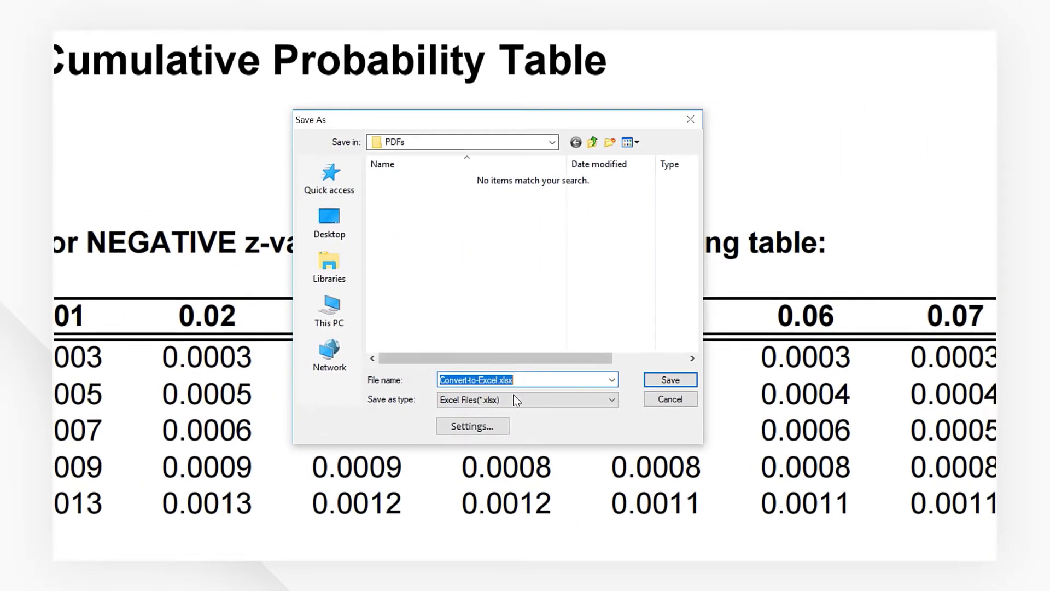
{"action": "left_click", "coordinate": [507, 432]}
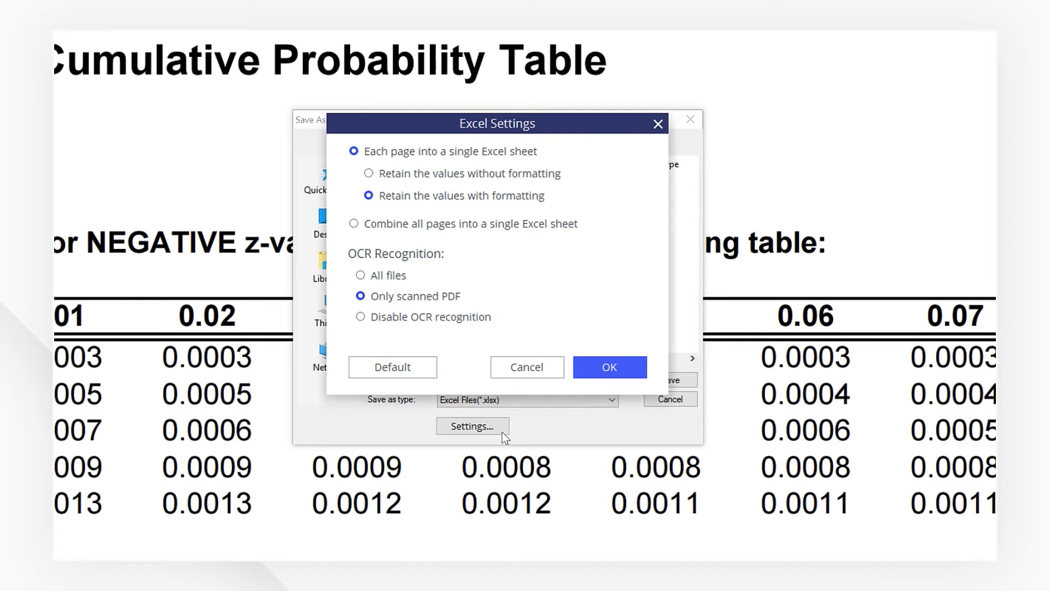
{"action": "left_click", "coordinate": [409, 375]}
{"action": "left_click", "coordinate": [434, 202]}
{"action": "left_click", "coordinate": [588, 361]}
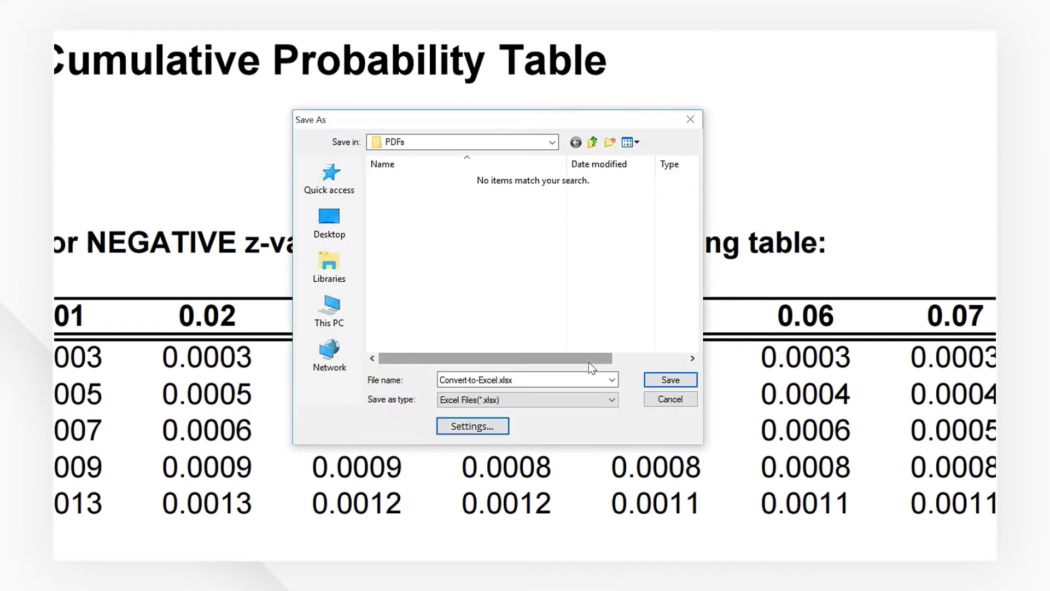
{"action": "left_click", "coordinate": [663, 383]}
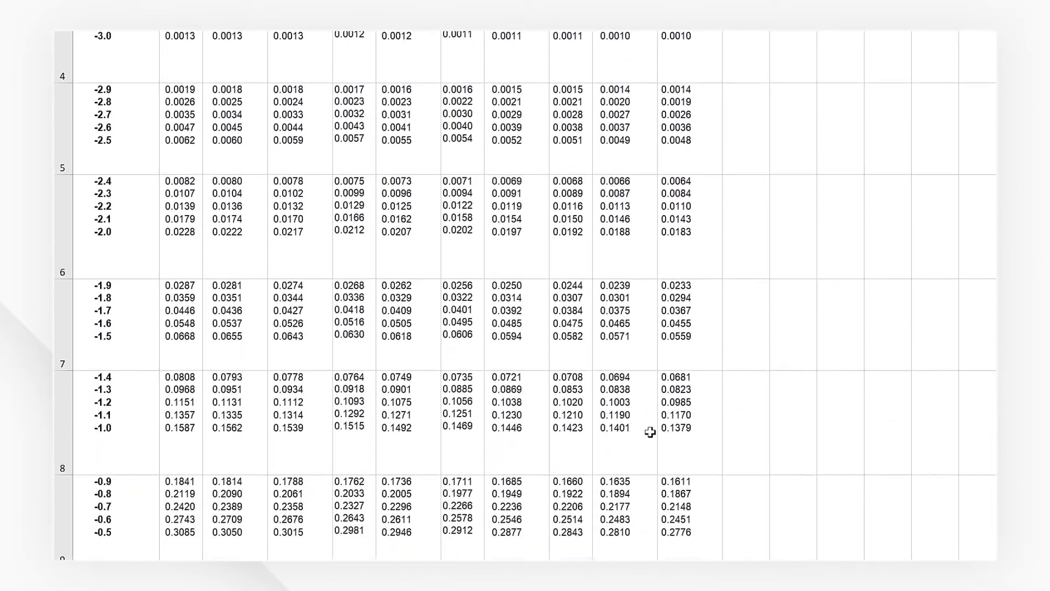
Show the Page 2 sheet with the positive z-value cumulative probabilities
{"action": "left_click", "coordinate": [168, 541]}
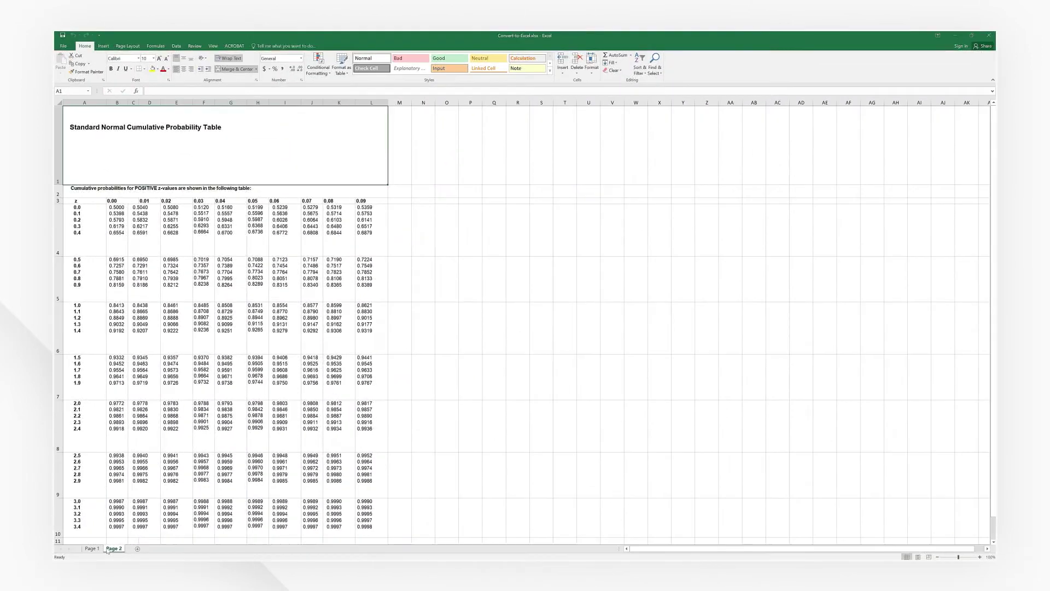